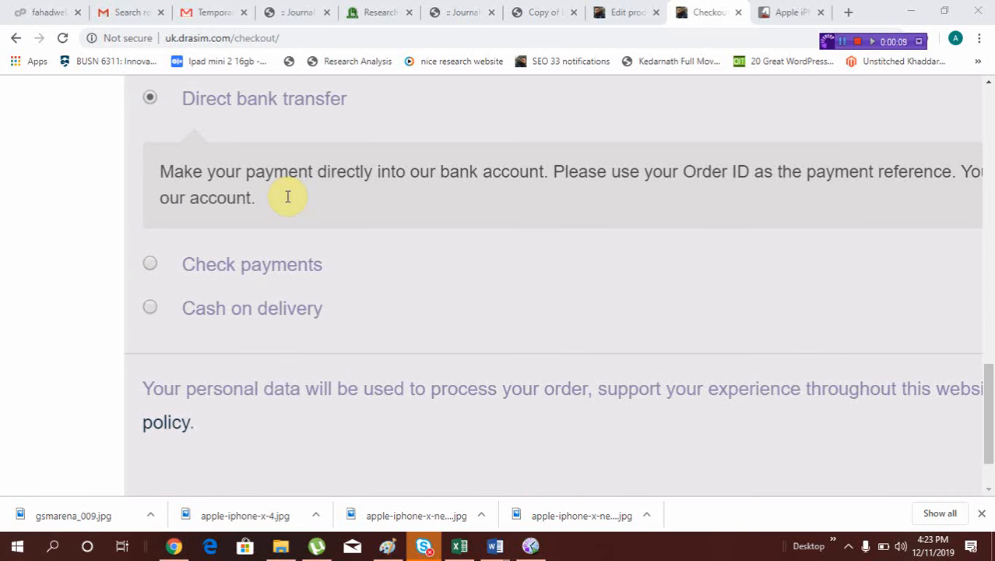
# Step: Choose Cash on delivery as the payment method and place the order for two iPhone X units
pyautogui.click(151, 305)
pyautogui.scroll(2, 392, 261)
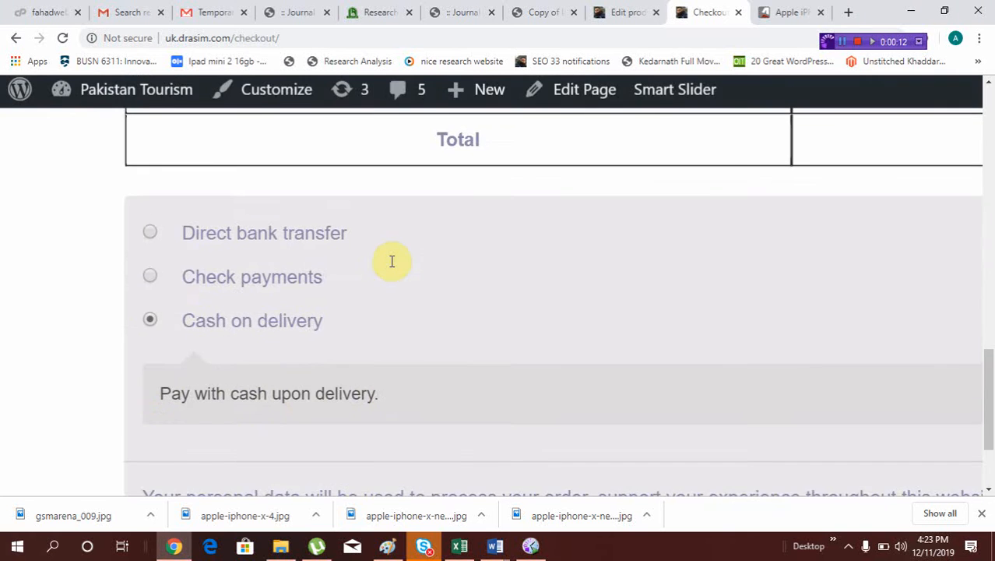
pyautogui.scroll(-3, 392, 261)
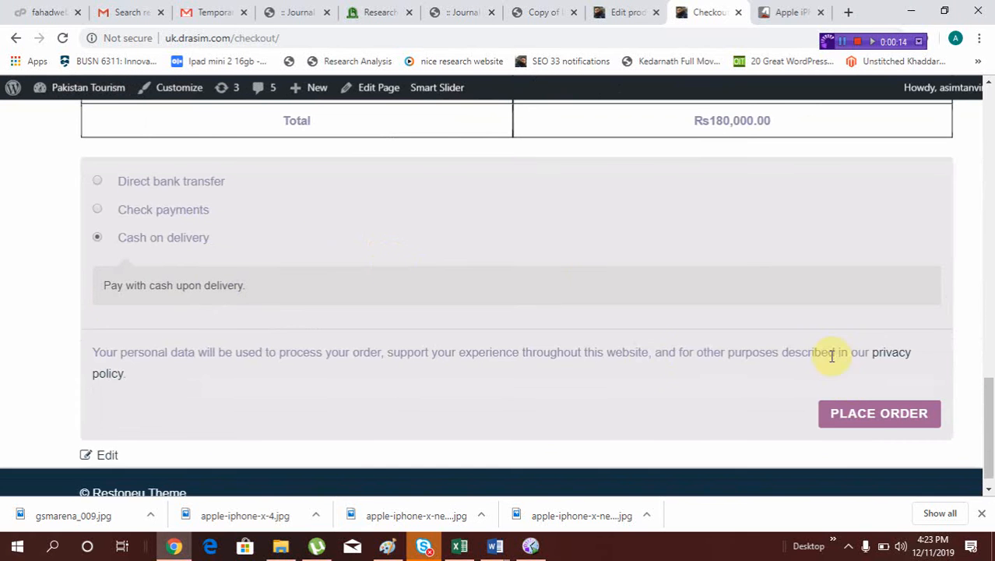
pyautogui.click(863, 415)
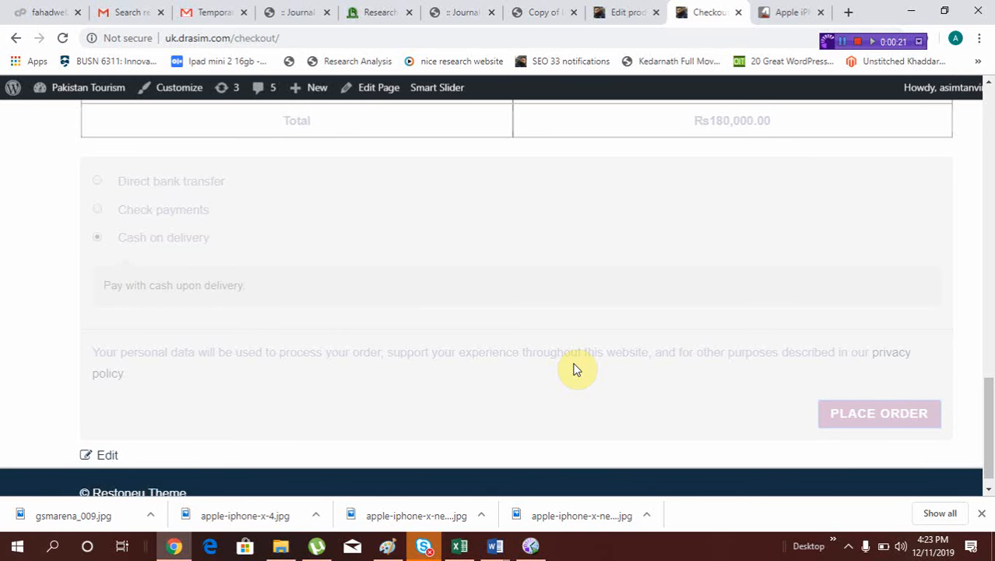
pyautogui.scroll(5, 579, 285)
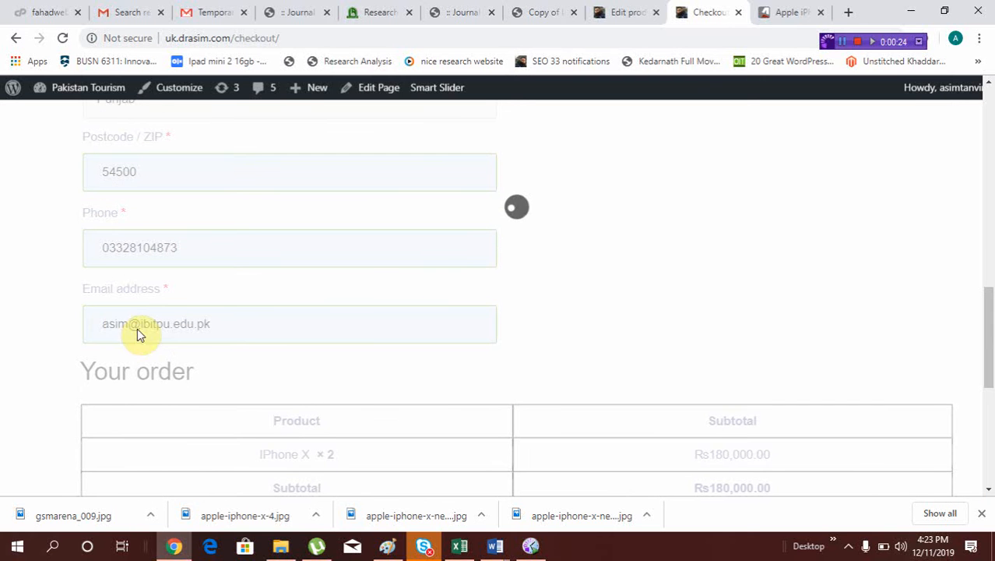
pyautogui.scroll(5, 123, 329)
pyautogui.scroll(1, 126, 335)
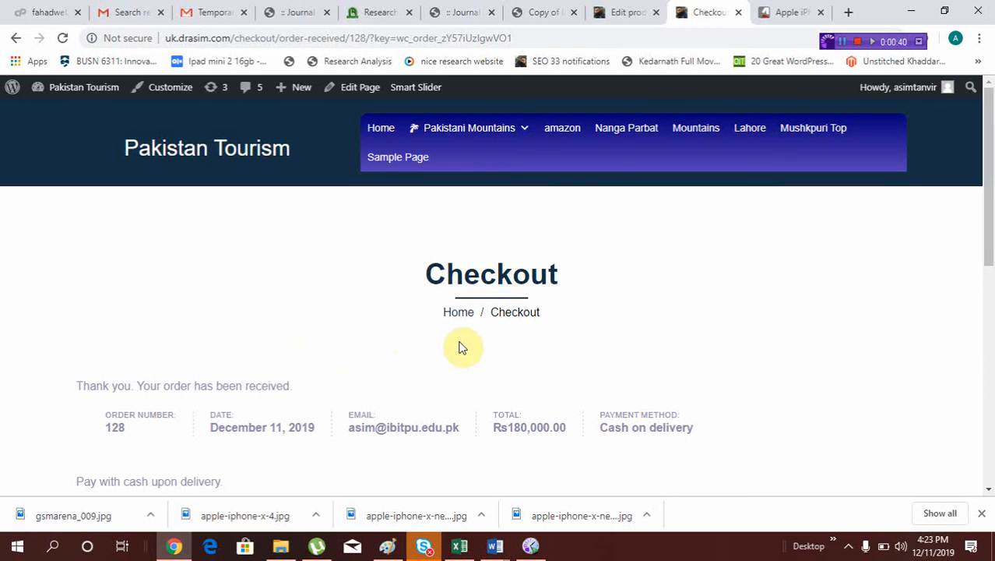
# Step: Review the order confirmation, including the order summary, payment method, order details table and billing address
pyautogui.scroll(4, 462, 350)
pyautogui.scroll(-2, 462, 351)
pyautogui.hscroll(-3, 462, 350)
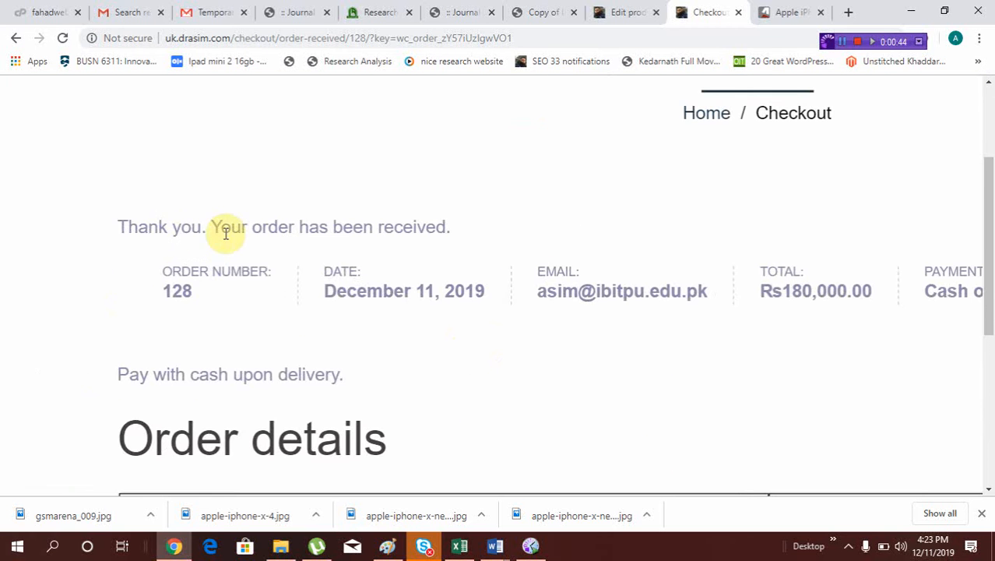
pyautogui.scroll(-1, 247, 235)
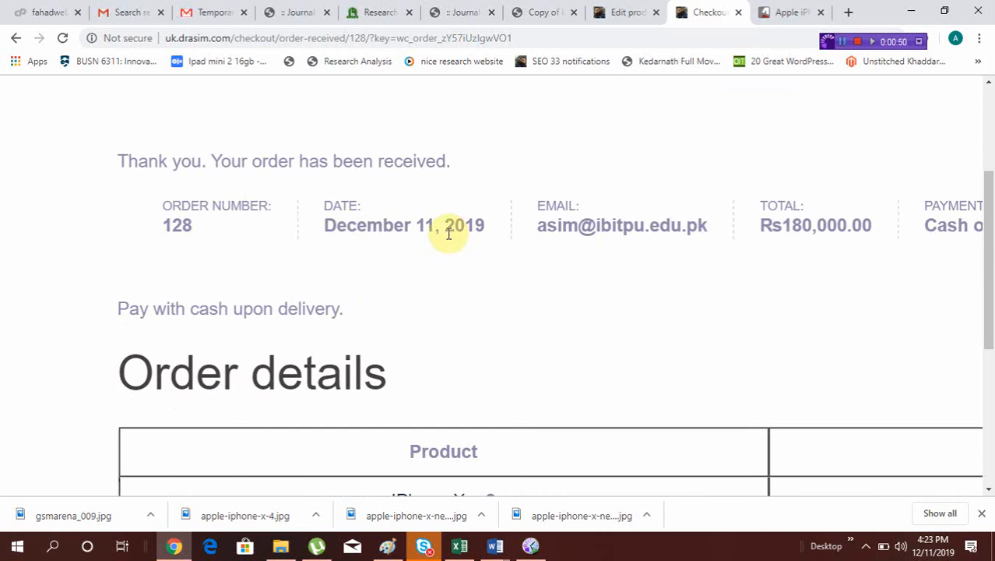
pyautogui.hscroll(3, 555, 227)
pyautogui.hscroll(3, 561, 226)
pyautogui.hscroll(2, 591, 227)
pyautogui.scroll(-3, 415, 340)
pyautogui.scroll(-3, 262, 381)
pyautogui.hscroll(-2, 263, 381)
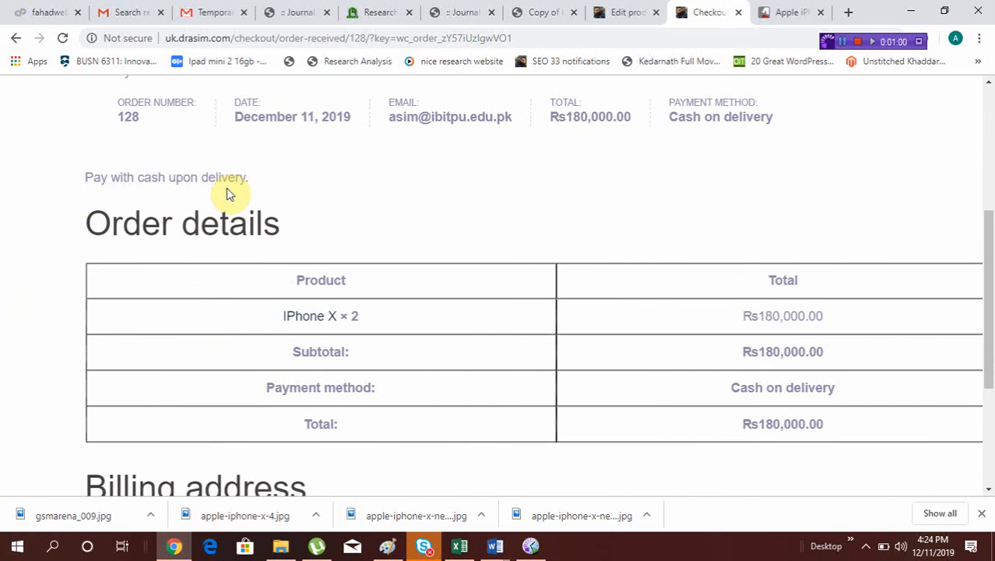
pyautogui.scroll(-3, 632, 387)
pyautogui.scroll(-1, 367, 335)
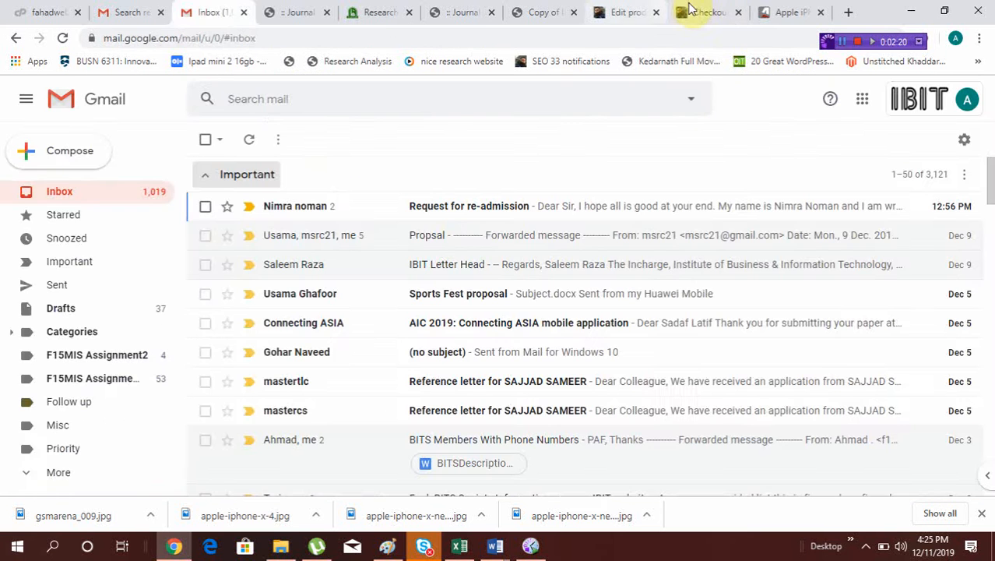
# Step: Switch from the mail inbox back to the order confirmation page and open the site's admin Dashboard
pyautogui.click(698, 12)
pyautogui.scroll(10, 518, 198)
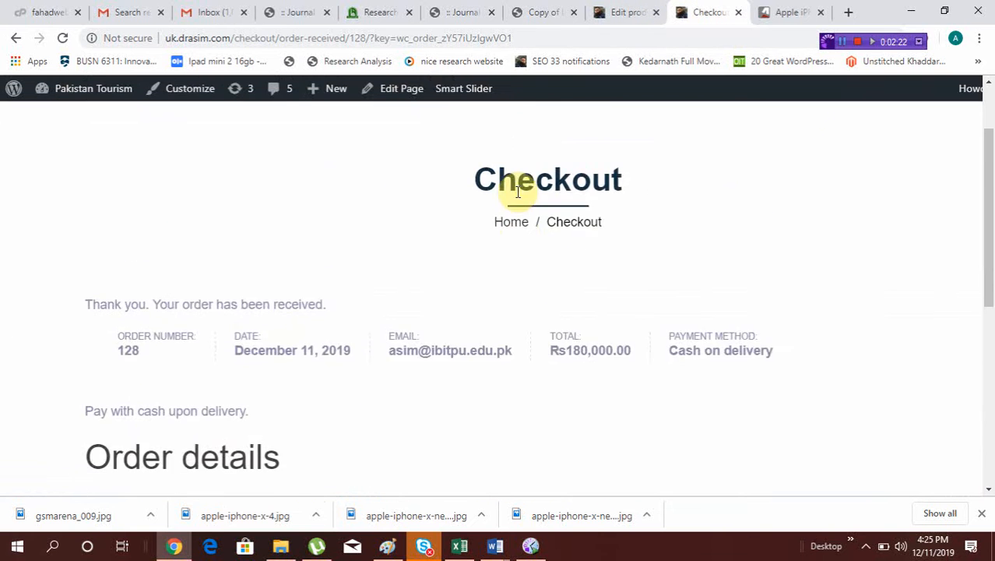
pyautogui.scroll(1, 518, 192)
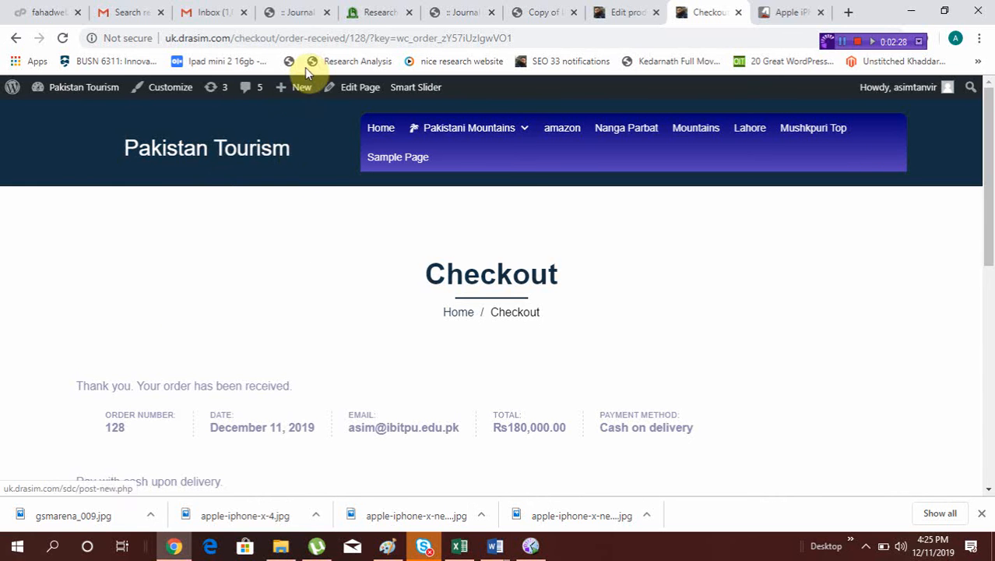
pyautogui.moveTo(94, 103)
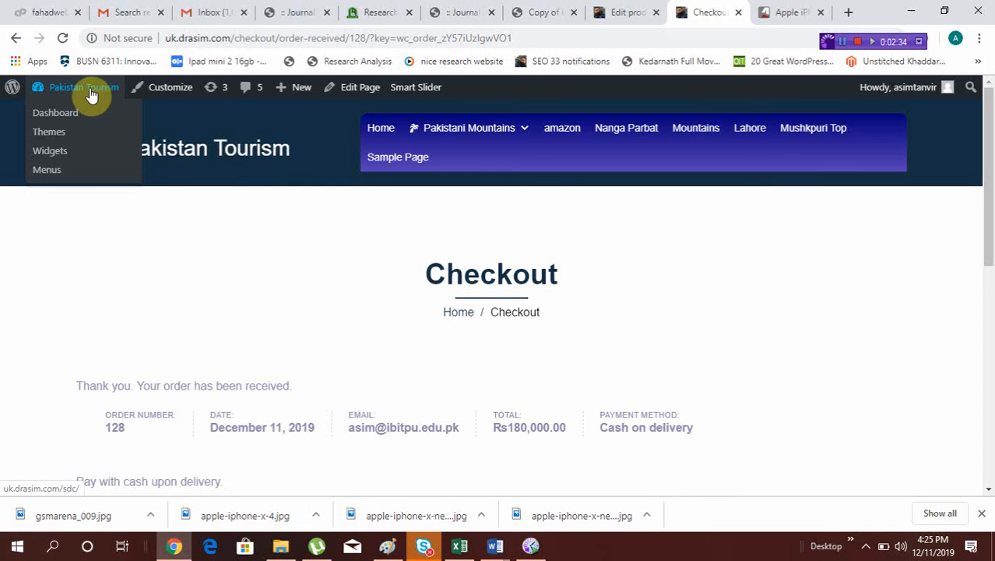
pyautogui.click(68, 115)
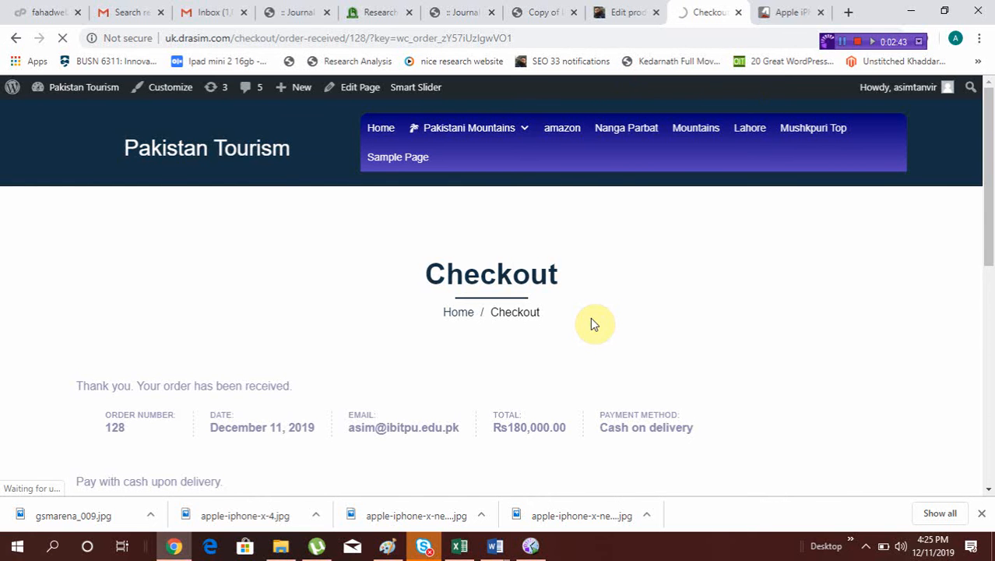
pyautogui.scroll(-10, 590, 319)
pyautogui.scroll(10, 590, 323)
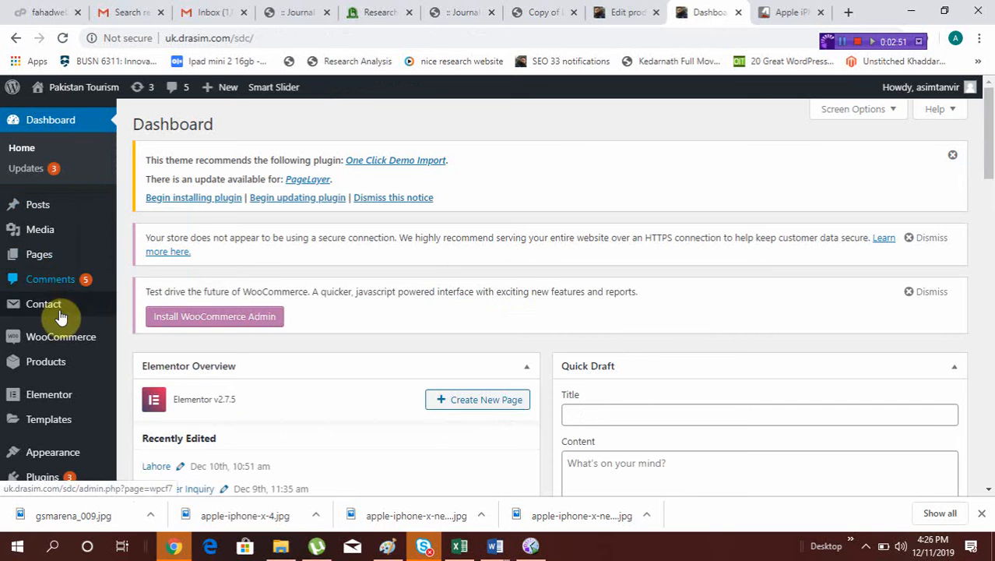
# Step: Open the WooCommerce Orders list from the admin dashboard
pyautogui.moveTo(60, 337)
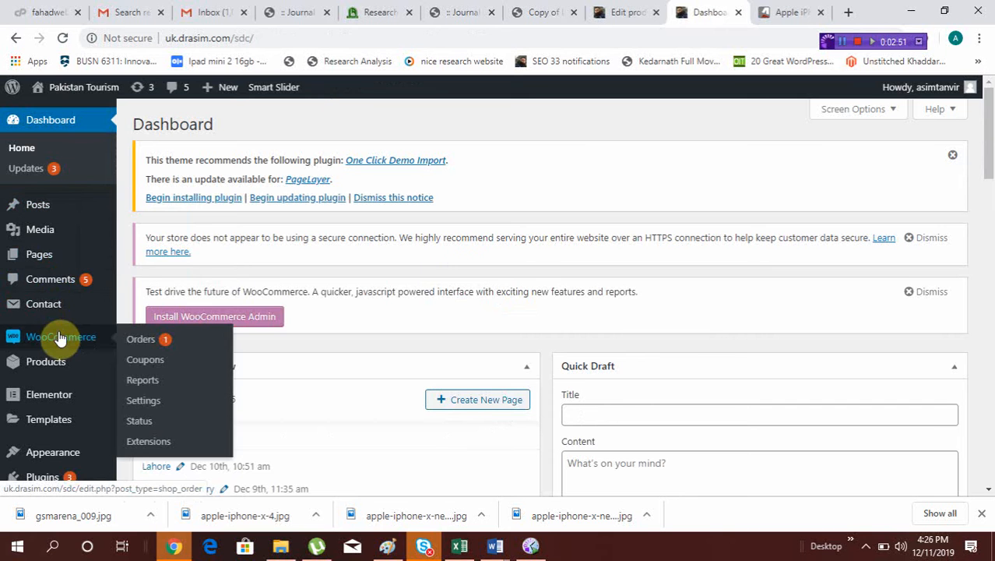
pyautogui.scroll(5, 60, 338)
pyautogui.scroll(-2, 59, 338)
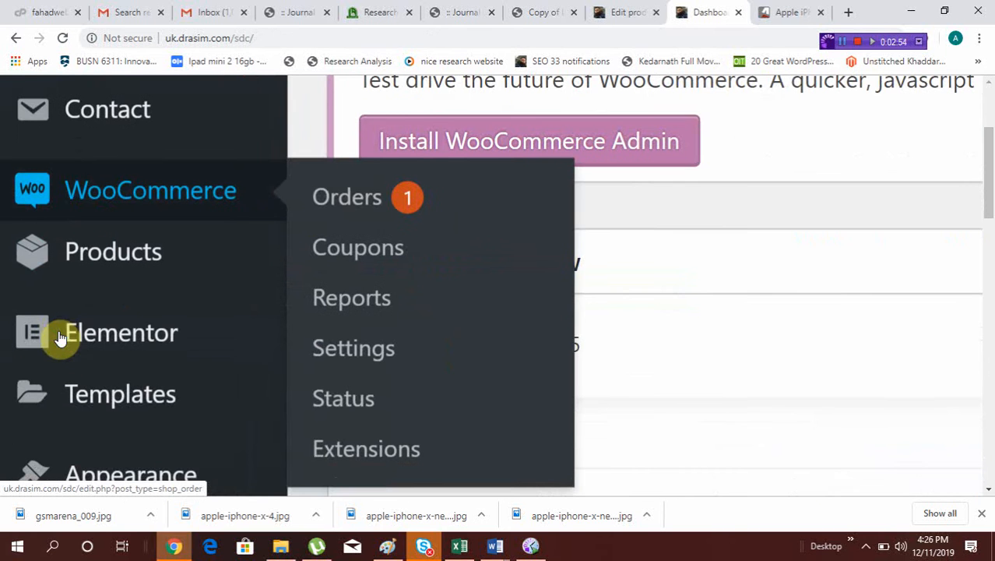
pyautogui.click(355, 208)
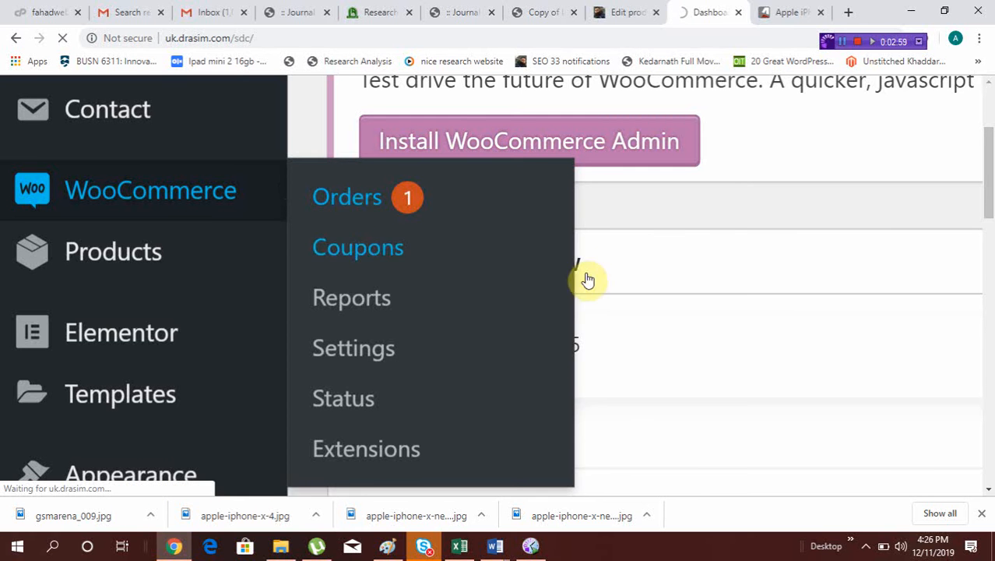
pyautogui.scroll(-5, 585, 272)
pyautogui.scroll(-3, 586, 272)
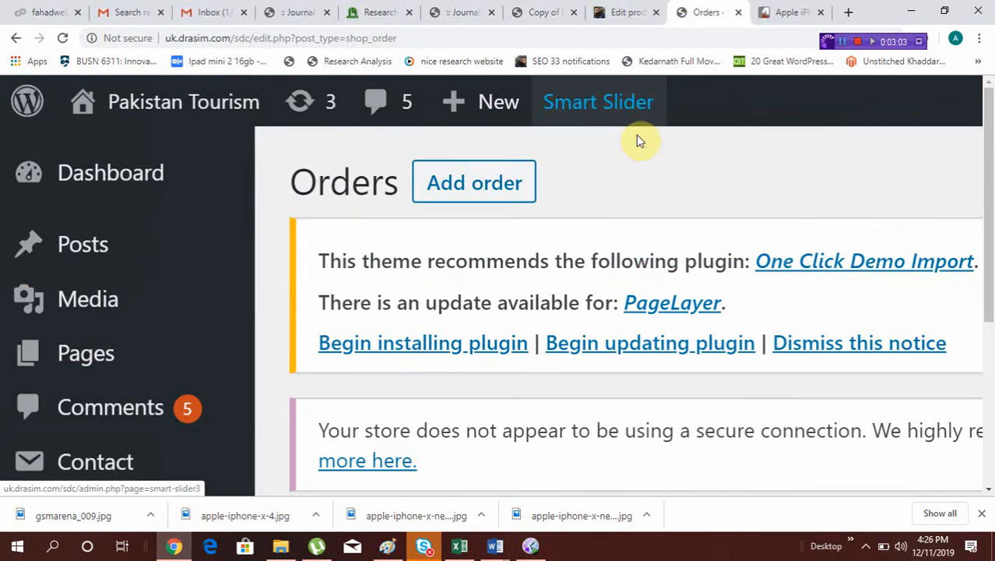
# Step: Find the newly placed order in the Orders list and open it for editing
pyautogui.scroll(-3, 502, 207)
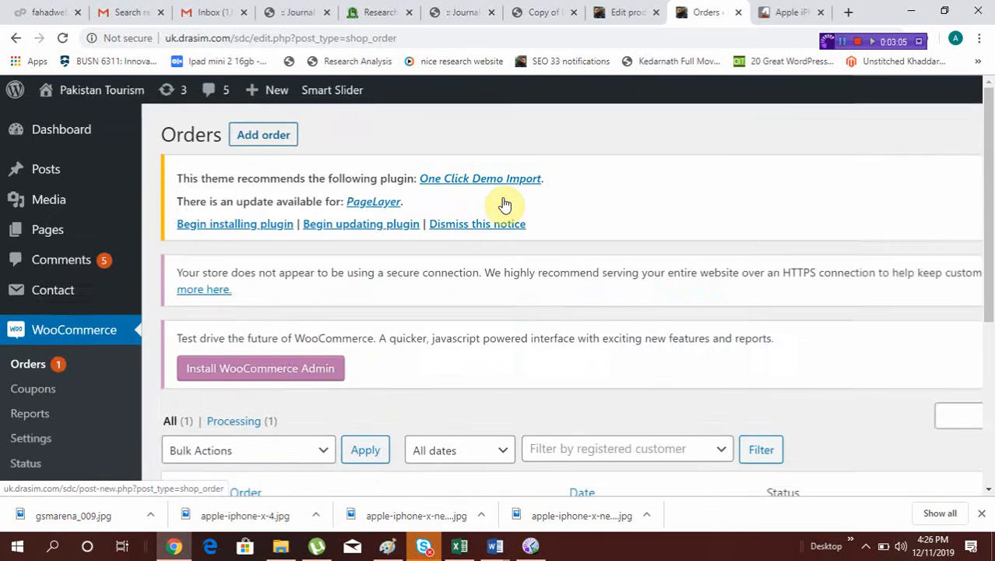
pyautogui.scroll(-2, 504, 204)
pyautogui.scroll(-2, 413, 343)
pyautogui.click(262, 230)
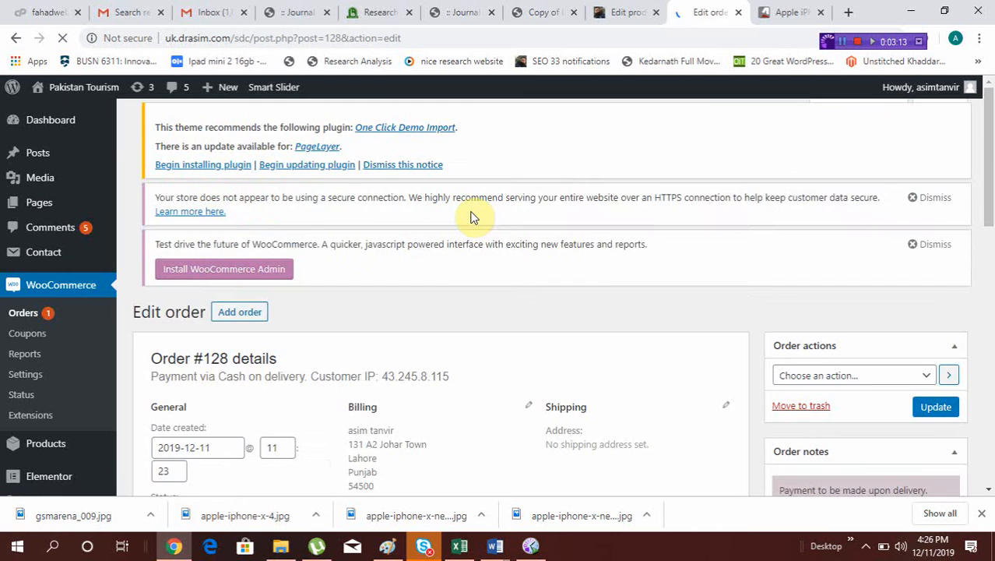
# Step: Examine the order's general data, billing and shipping details, customer contact fields and purchased items
pyautogui.scroll(-3, 421, 394)
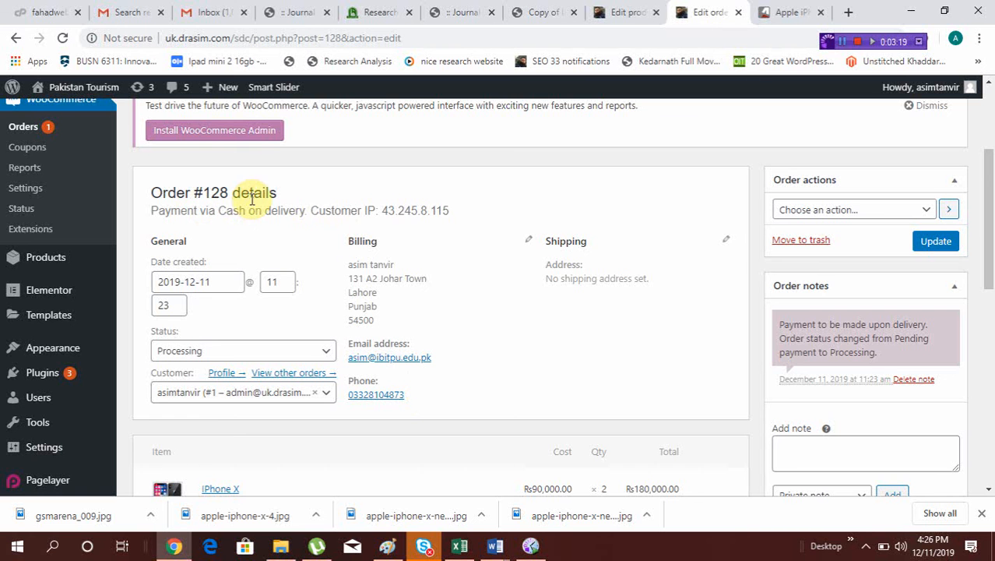
pyautogui.scroll(1, 349, 263)
pyautogui.scroll(2, 349, 263)
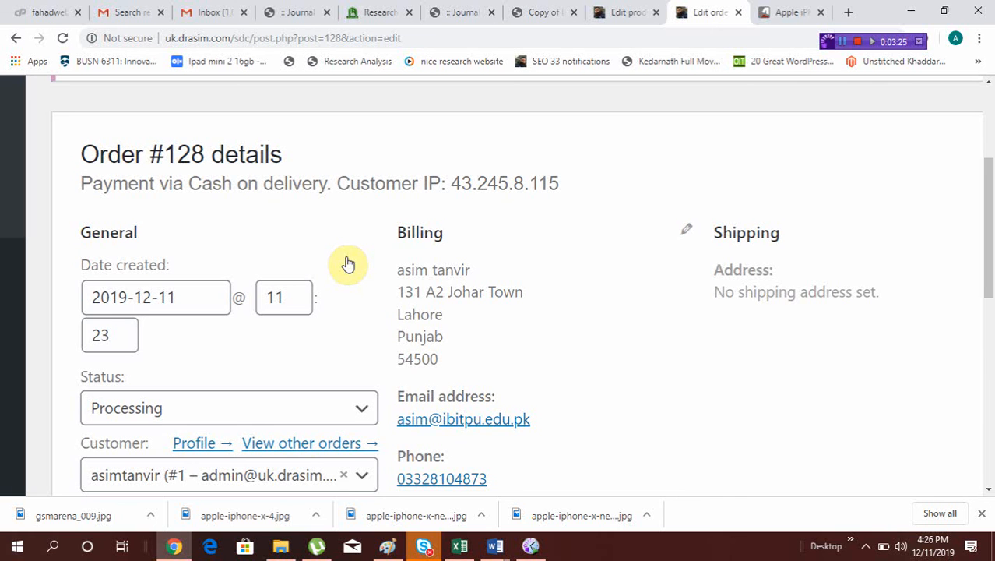
pyautogui.scroll(-3, 348, 263)
pyautogui.scroll(-2, 348, 264)
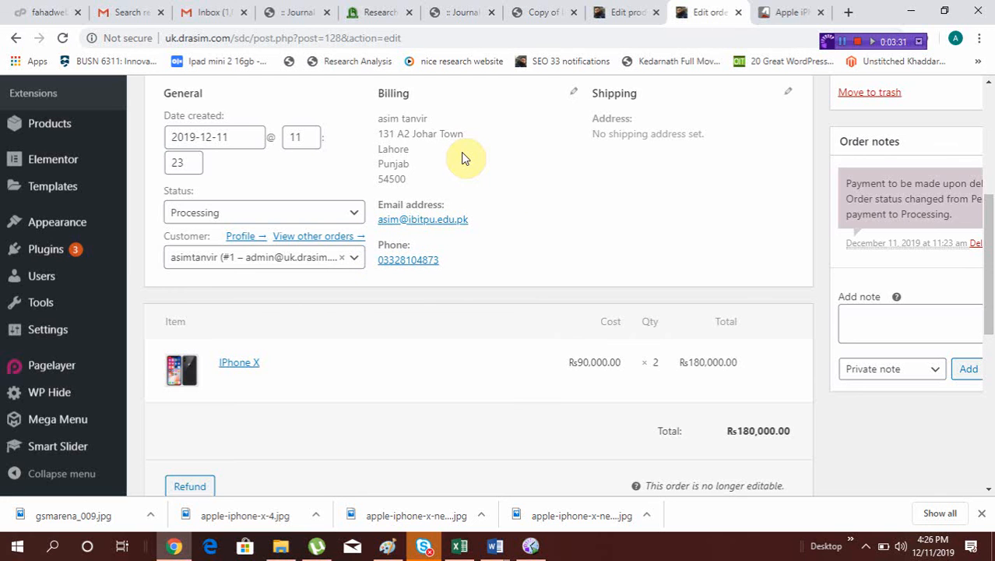
pyautogui.scroll(2, 460, 152)
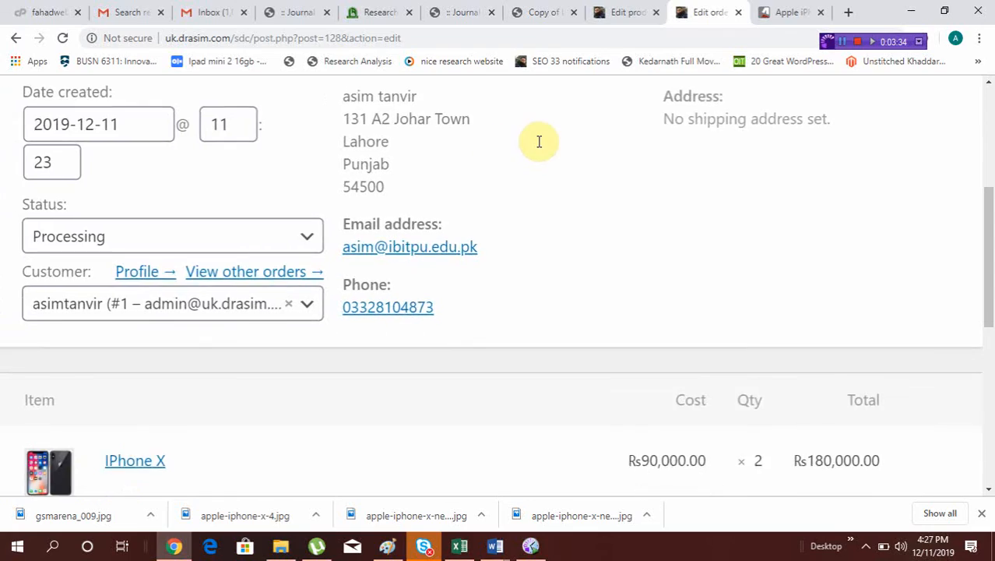
pyautogui.scroll(-2, 491, 156)
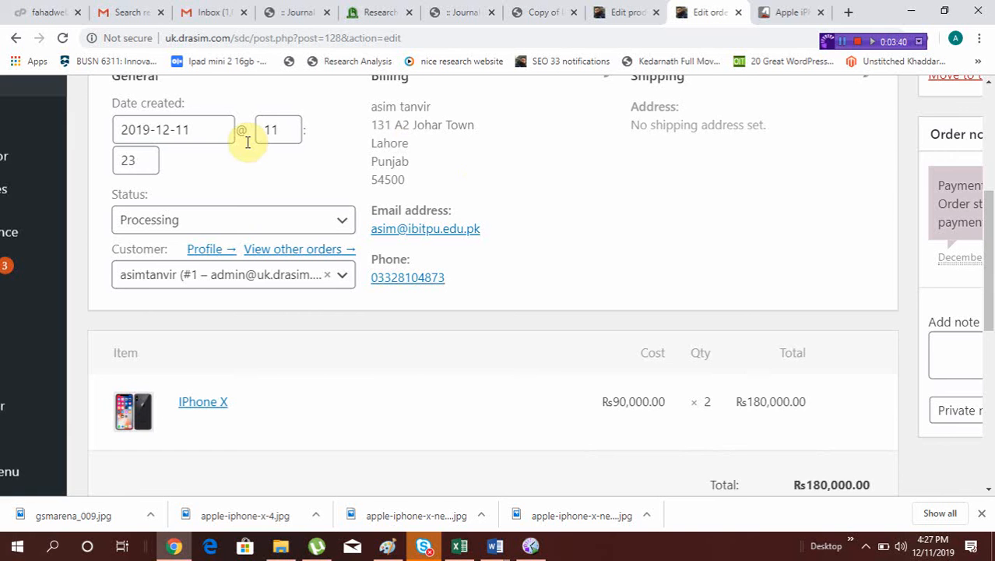
pyautogui.scroll(-2, 247, 140)
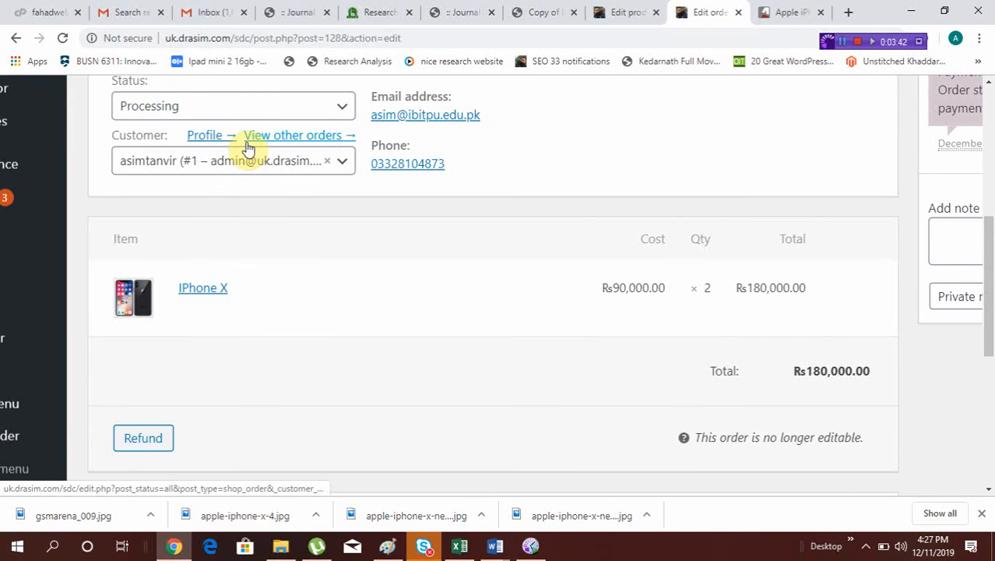
# Step: Look through all available options for the order's status, leaving Processing selected
pyautogui.scroll(2, 232, 127)
pyautogui.scroll(3, 172, 233)
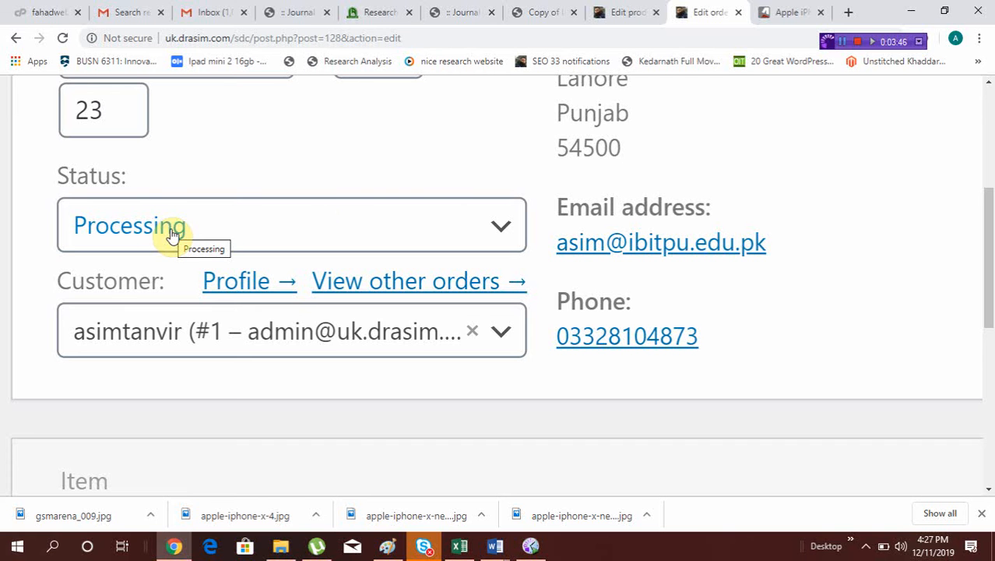
pyautogui.click(495, 227)
pyautogui.scroll(-3, 504, 229)
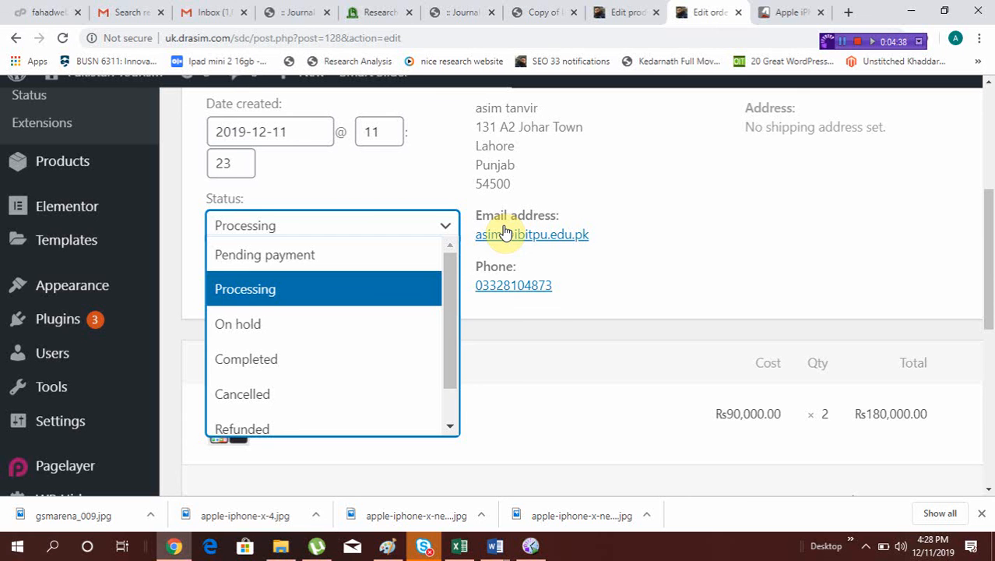
pyautogui.scroll(-1, 329, 340)
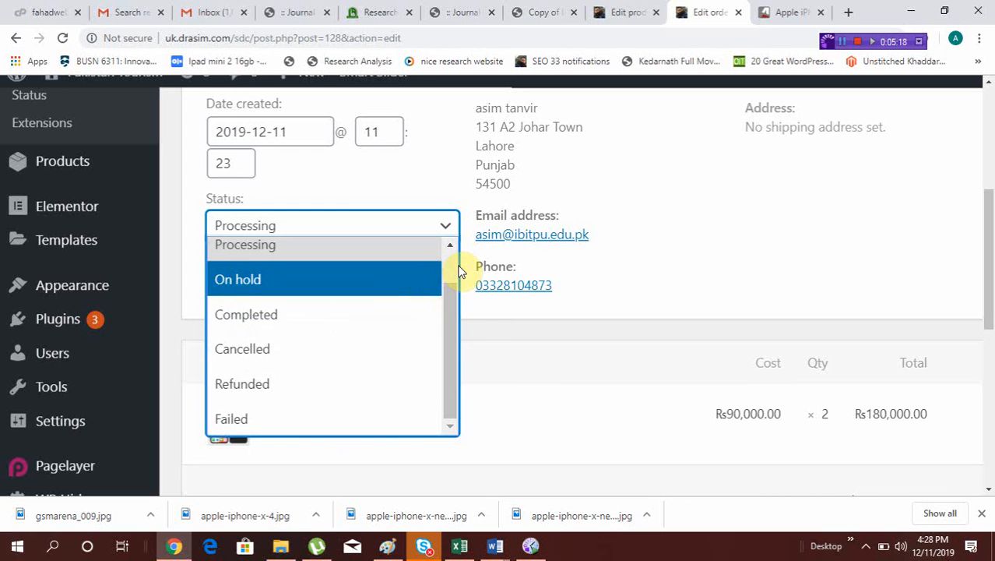
pyautogui.scroll(1, 451, 263)
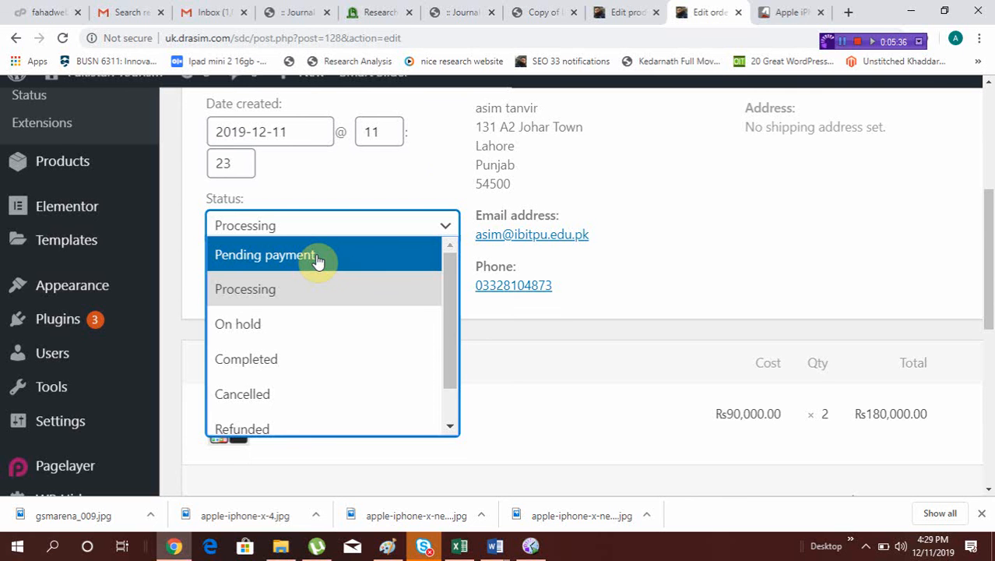
pyautogui.click(600, 199)
# Step: Open the refund form for the iPhone X order and put the cursor in the refund amount field
pyautogui.scroll(-5, 599, 201)
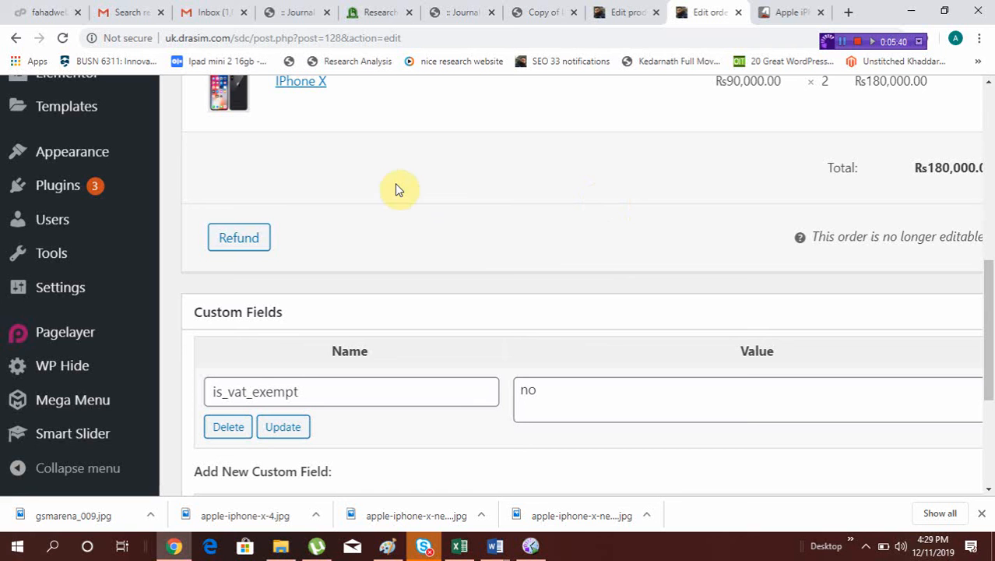
pyautogui.hscroll(2, 339, 242)
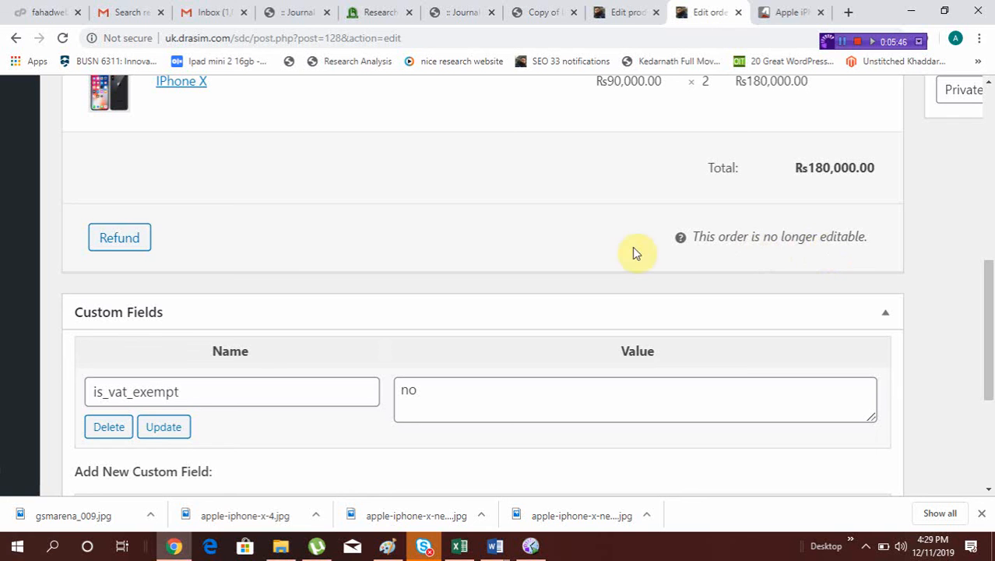
pyautogui.click(119, 243)
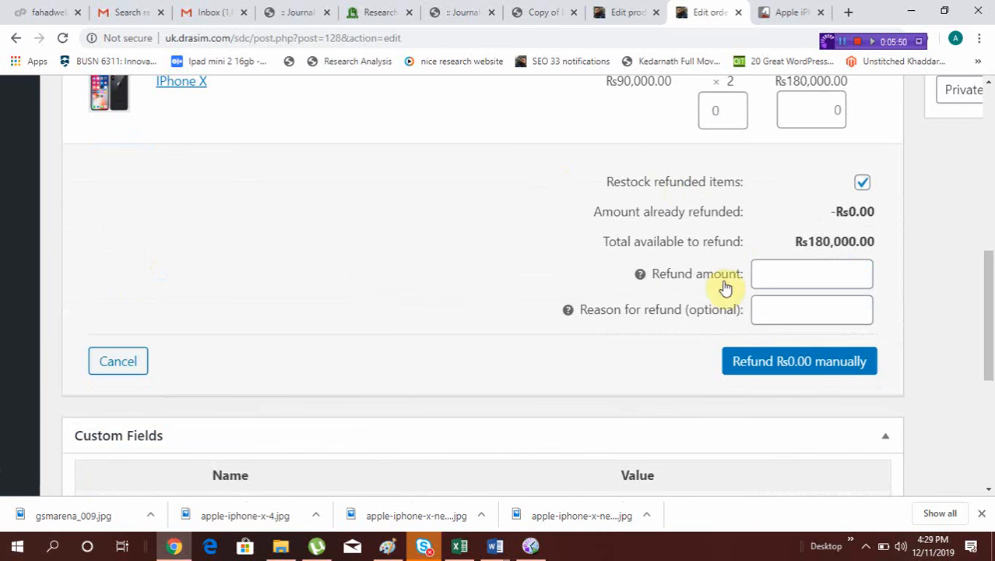
pyautogui.click(778, 271)
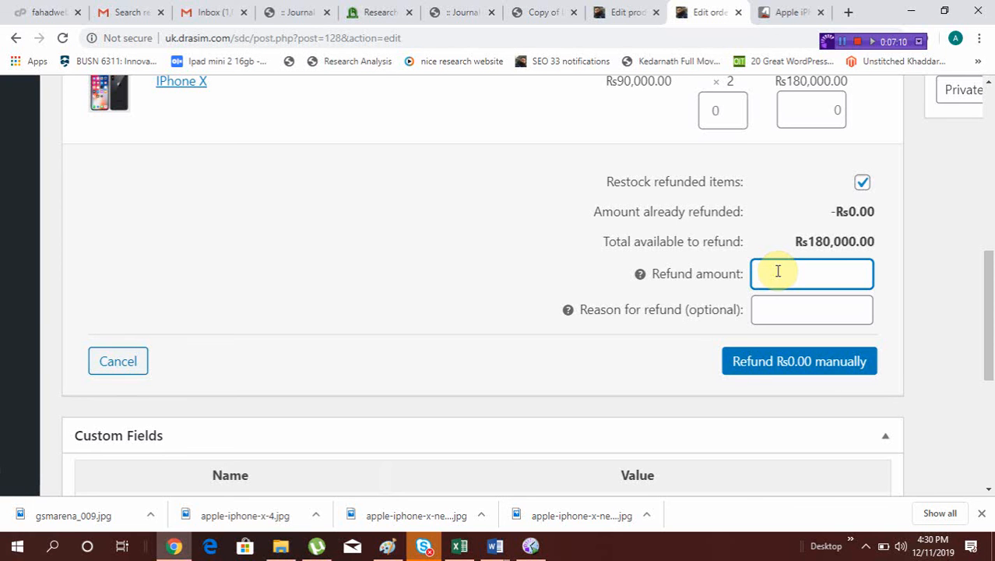
# Step: Return to the order's status and customer details above the item list
pyautogui.hscroll(-2, 587, 232)
pyautogui.scroll(4, 587, 232)
pyautogui.scroll(1, 585, 232)
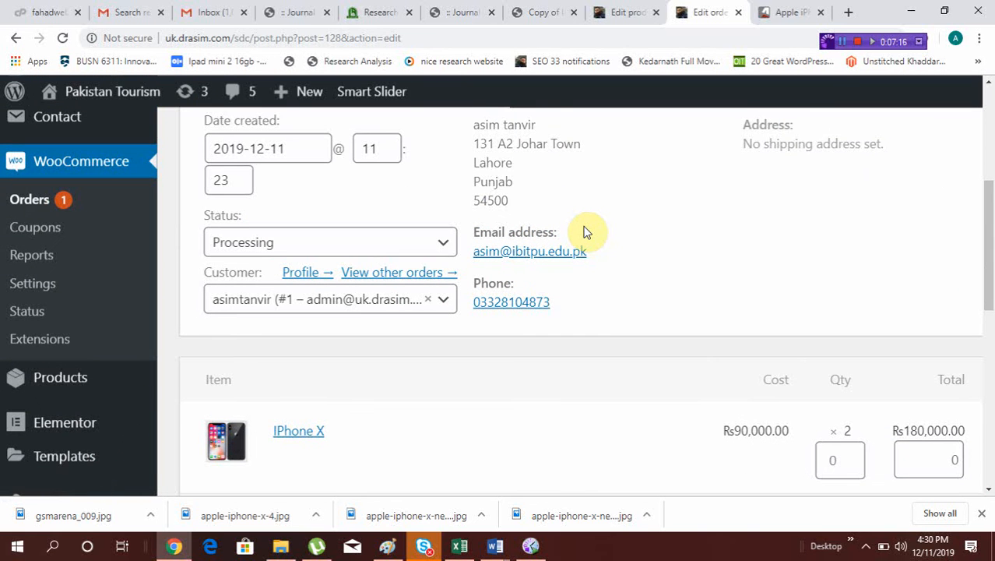